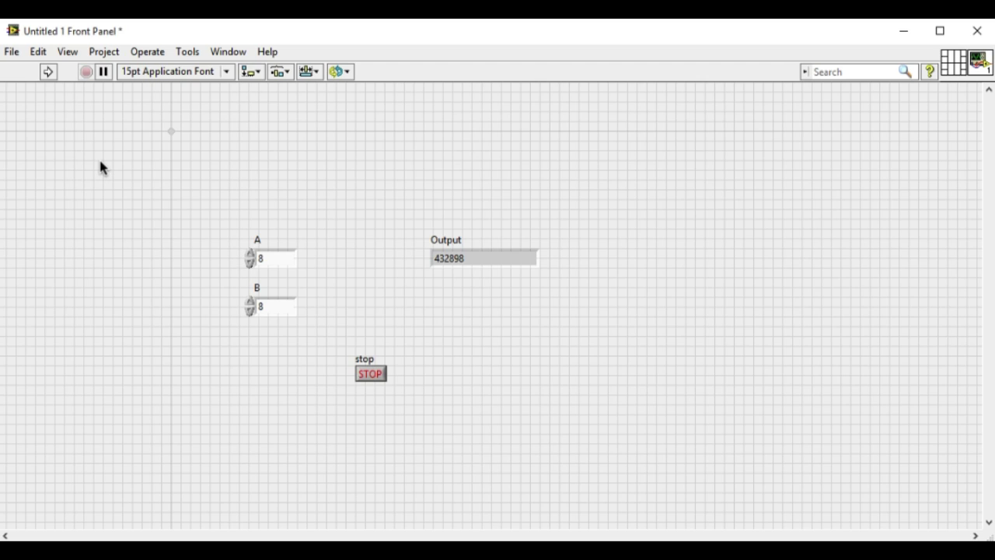
Open VI Properties (reopened with Ctrl+I) and browse the Category list from General
{"action": "left_click", "coordinate": [19, 54]}
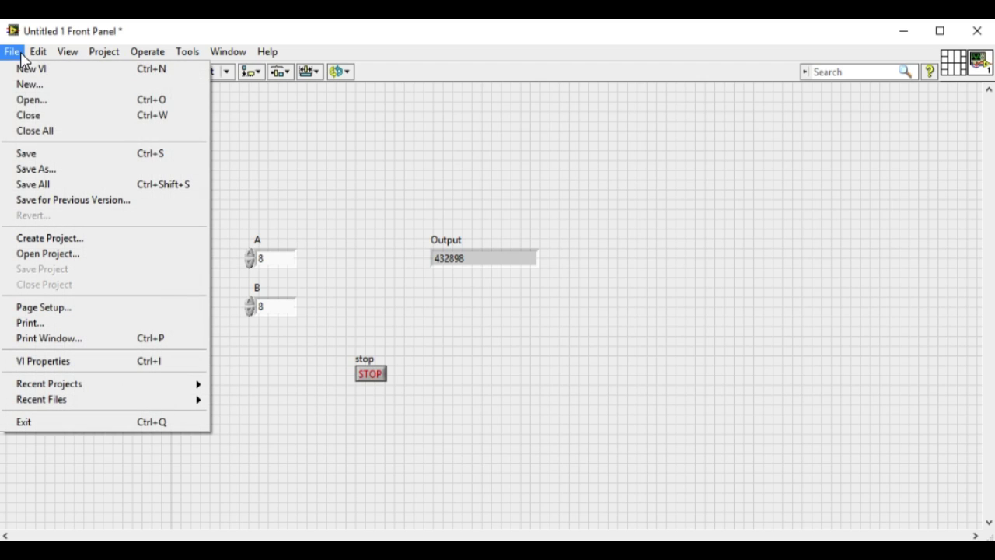
{"action": "left_click", "coordinate": [61, 360]}
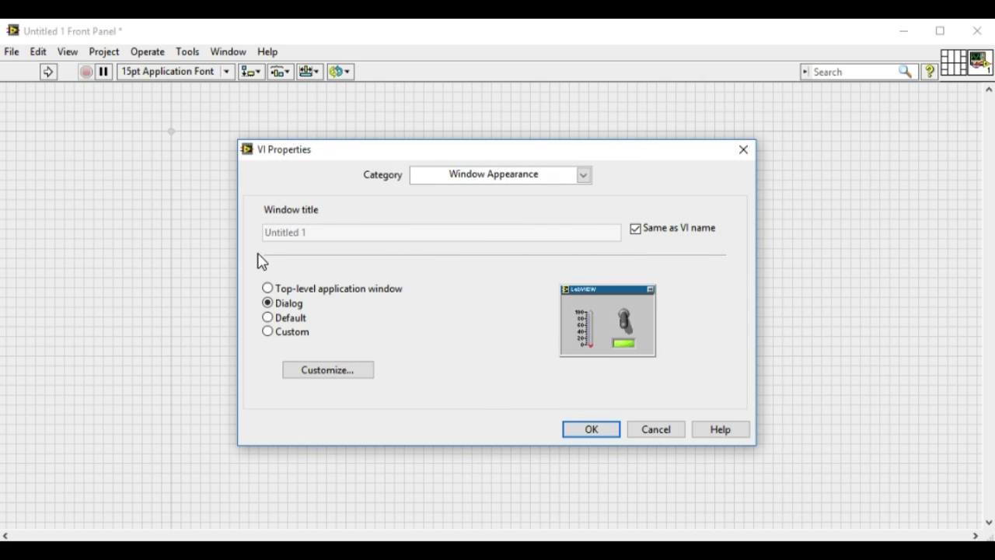
{"action": "left_click", "coordinate": [650, 432]}
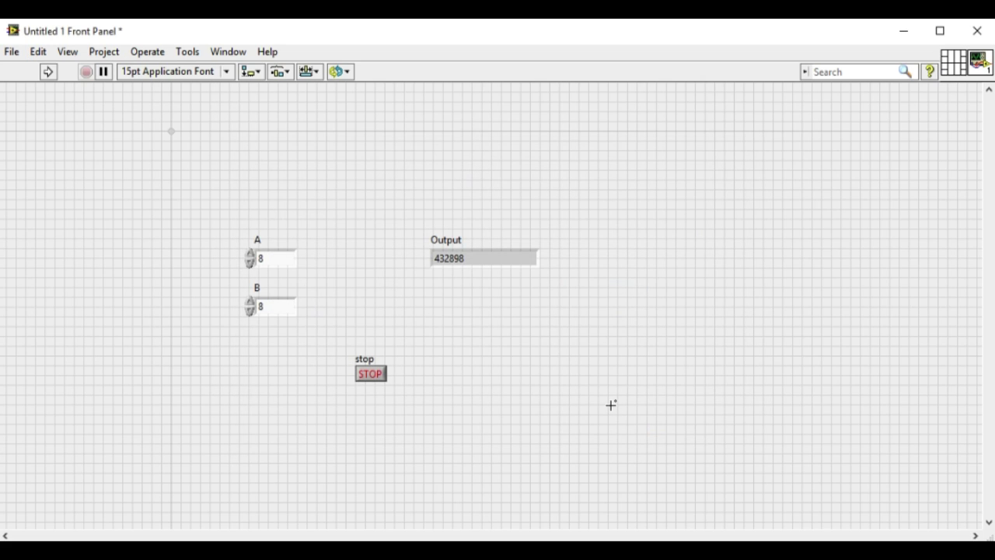
{"action": "key", "text": "ctrl+i"}
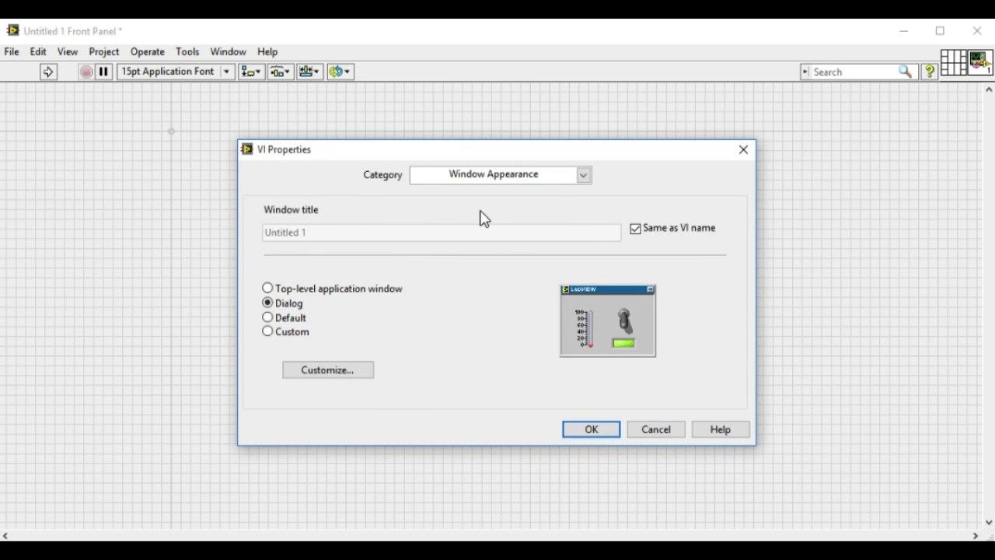
{"action": "left_click", "coordinate": [476, 177]}
{"action": "left_click", "coordinate": [464, 194]}
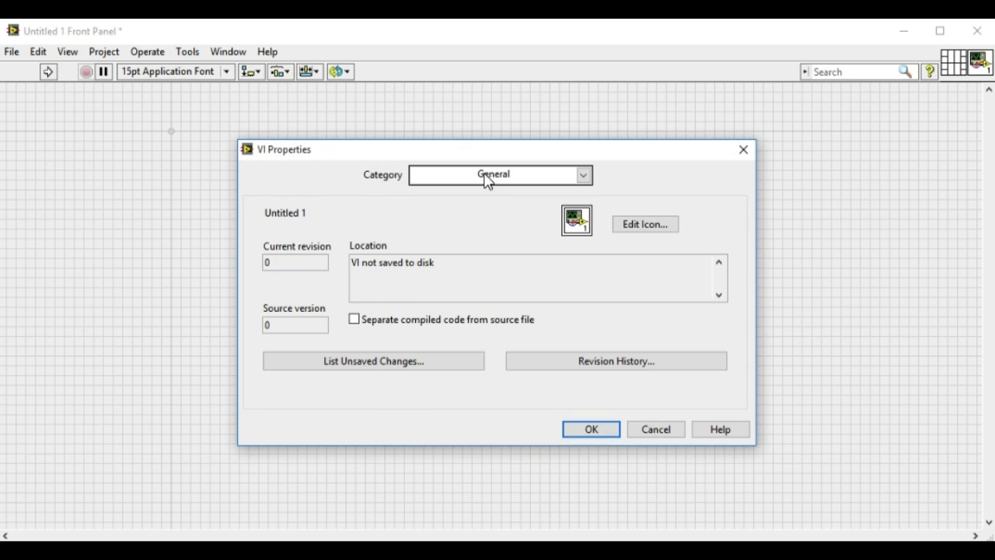
{"action": "left_click", "coordinate": [489, 180]}
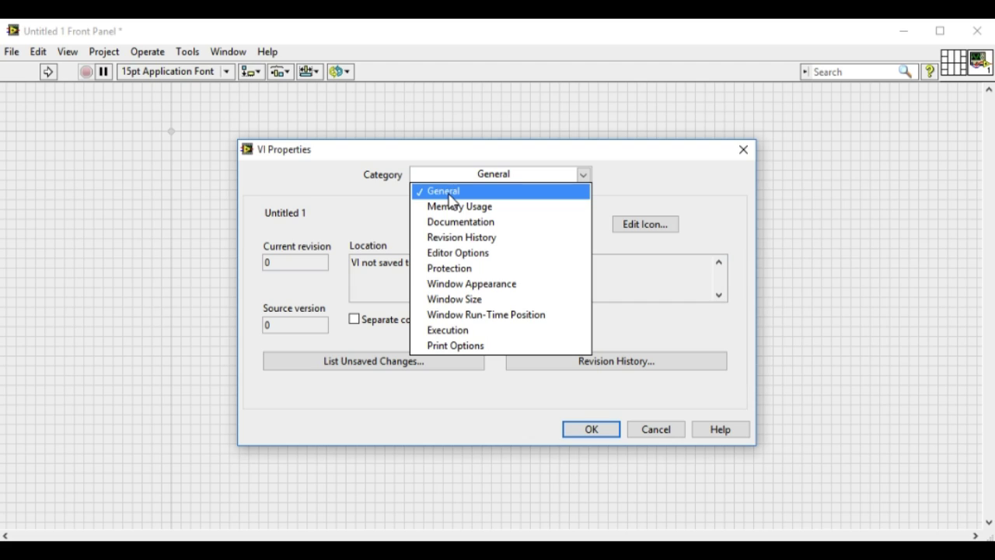
In Window Appearance, preview Top-level application, Dialog and Default styles, then select Custom
{"action": "left_click", "coordinate": [444, 285]}
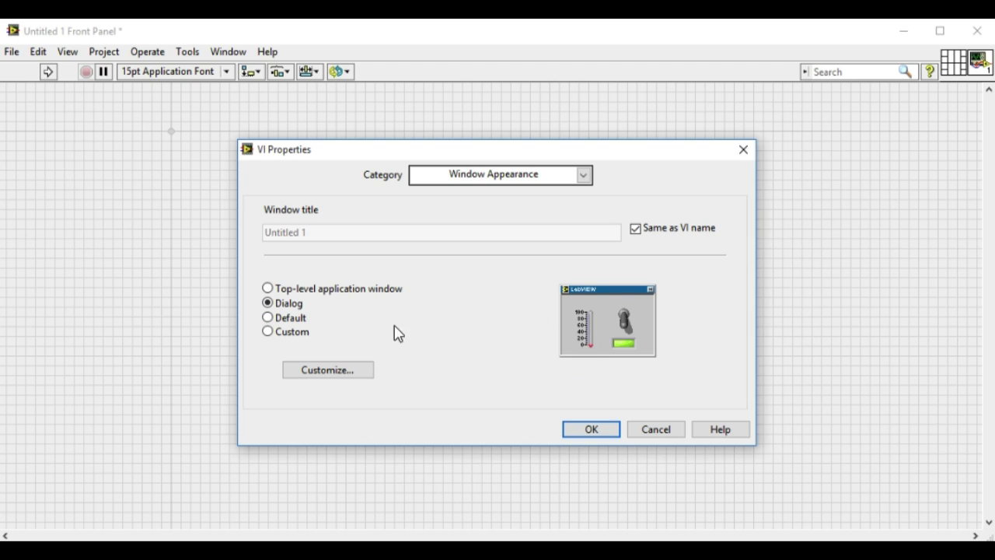
{"action": "left_click", "coordinate": [289, 288]}
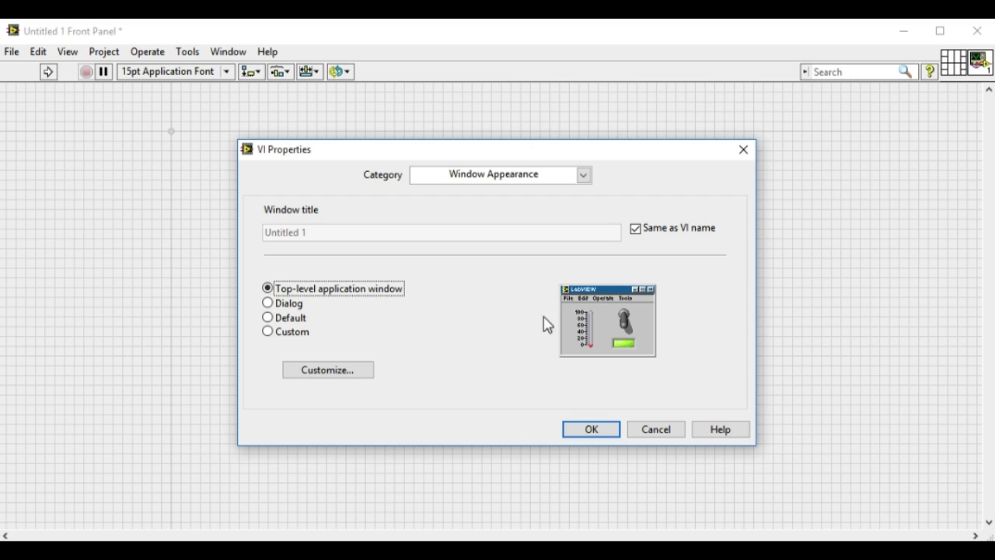
{"action": "left_click", "coordinate": [283, 307]}
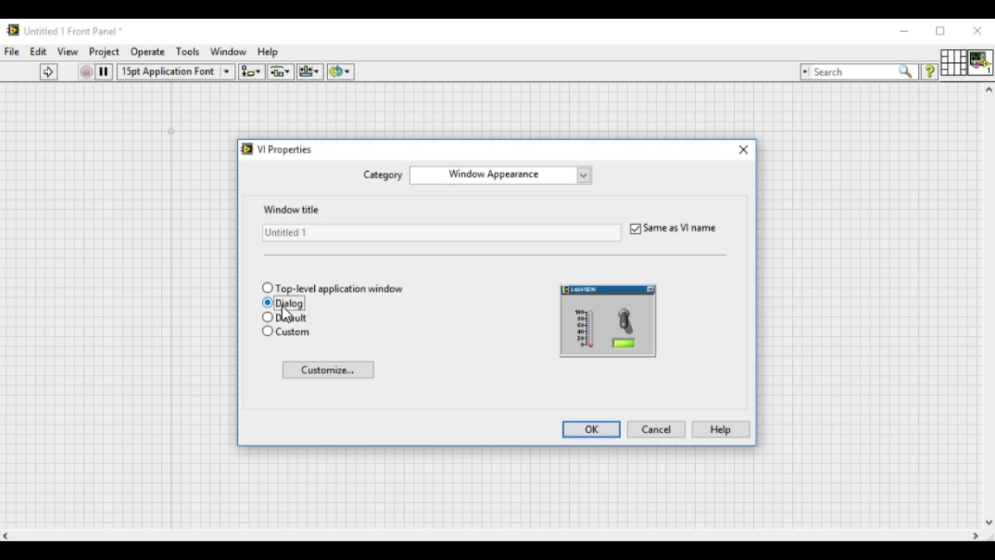
{"action": "left_click", "coordinate": [285, 324]}
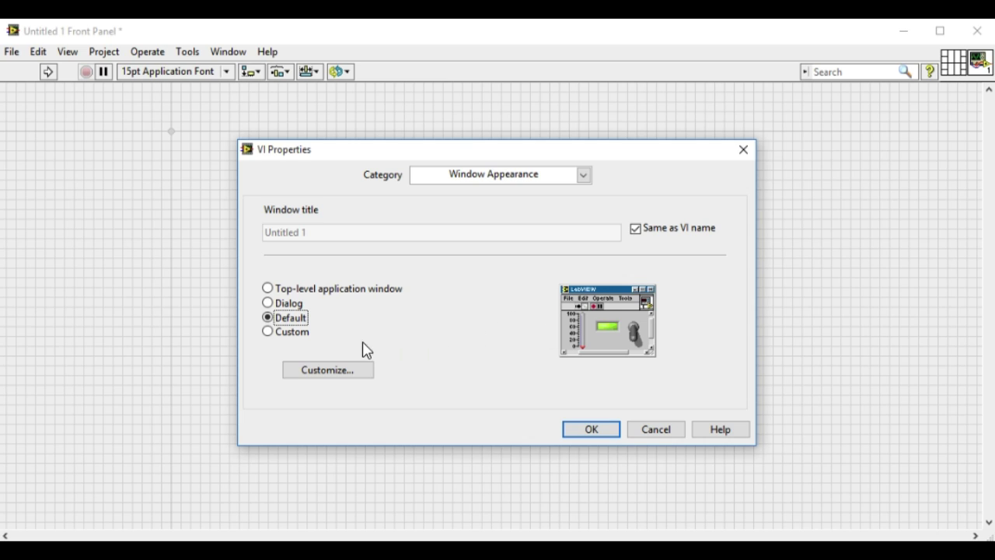
{"action": "left_click", "coordinate": [289, 333]}
Dismiss the Customize options and untick 'Same as VI name' so the window title is editable
{"action": "left_click", "coordinate": [322, 371]}
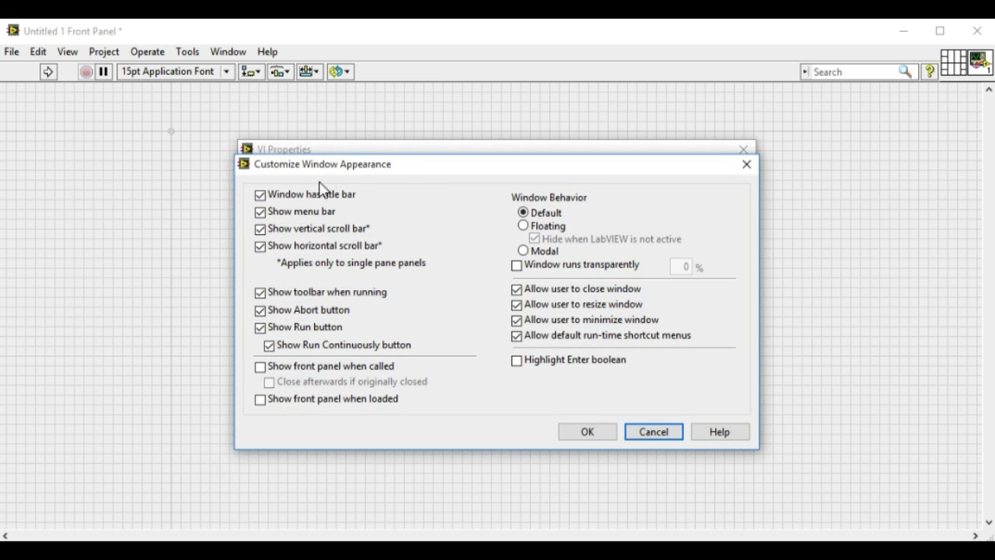
{"action": "left_click", "coordinate": [634, 434]}
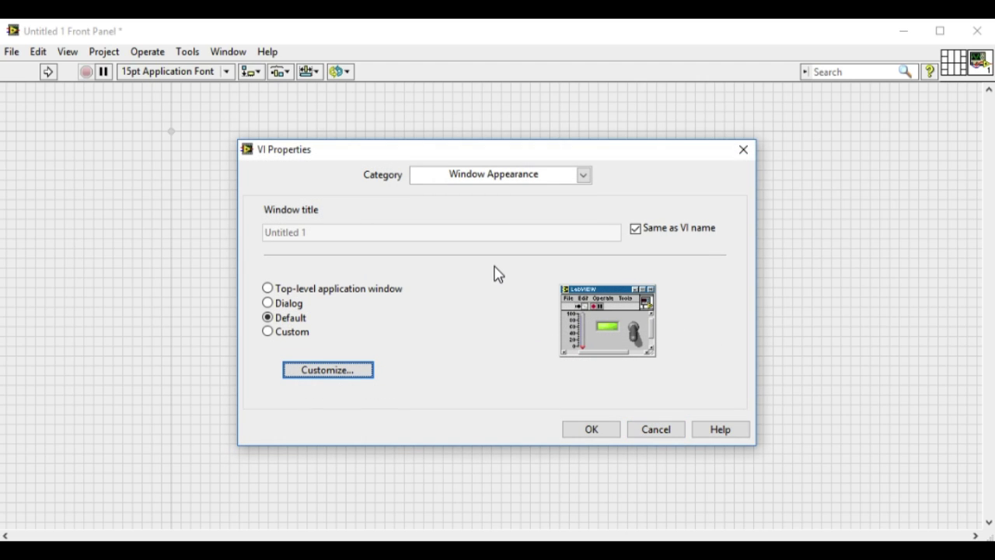
{"action": "left_click", "coordinate": [637, 232]}
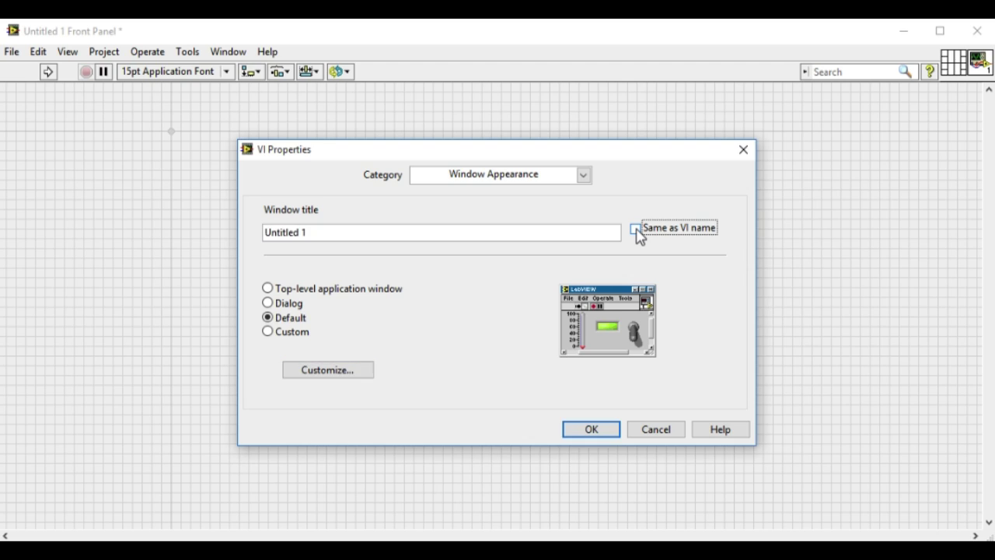
{"action": "left_click", "coordinate": [511, 231]}
{"action": "left_click", "coordinate": [262, 231], "text": "shift"}
Enter 'Simple Calculation' as the window title and choose Top-level application window
{"action": "type", "text": "Simp"}
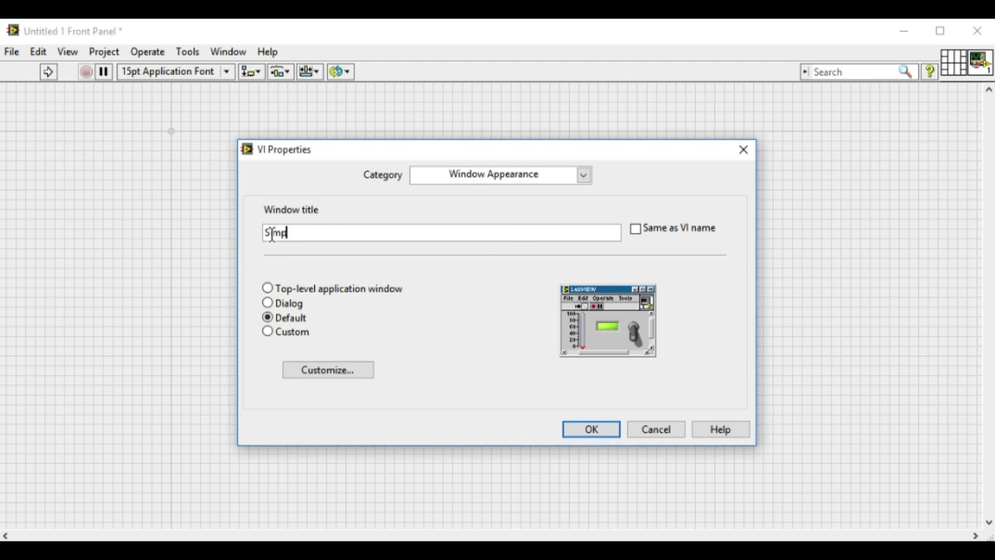
{"action": "type", "text": "le A"}
{"action": "key", "text": "BackSpace"}
{"action": "key", "text": "BackSpace"}
{"action": "type", "text": "Calculation"}
{"action": "key", "text": "BackSpace"}
{"action": "left_click", "coordinate": [300, 291]}
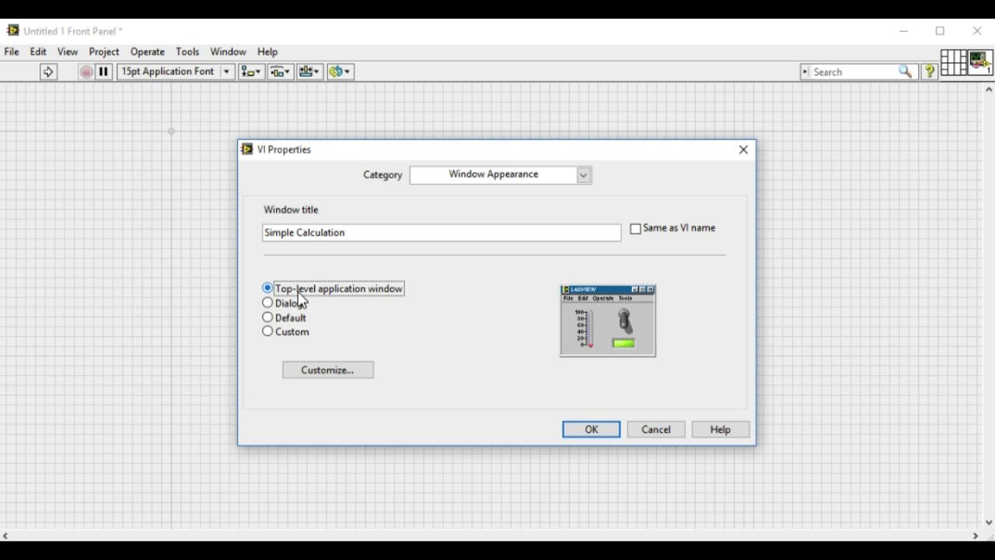
Apply the settings, then run the VI as a top-level window and stop it
{"action": "left_click", "coordinate": [591, 429]}
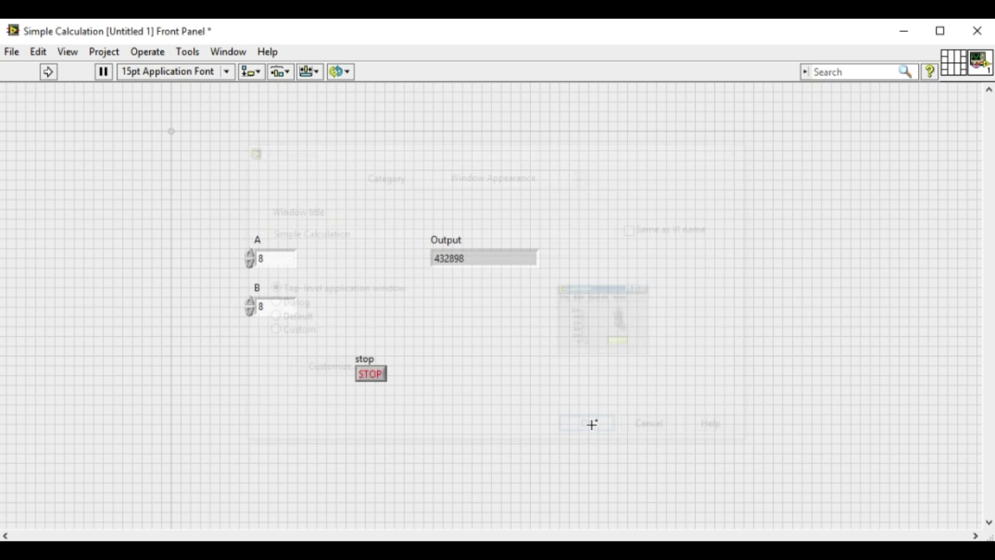
{"action": "left_click", "coordinate": [48, 71]}
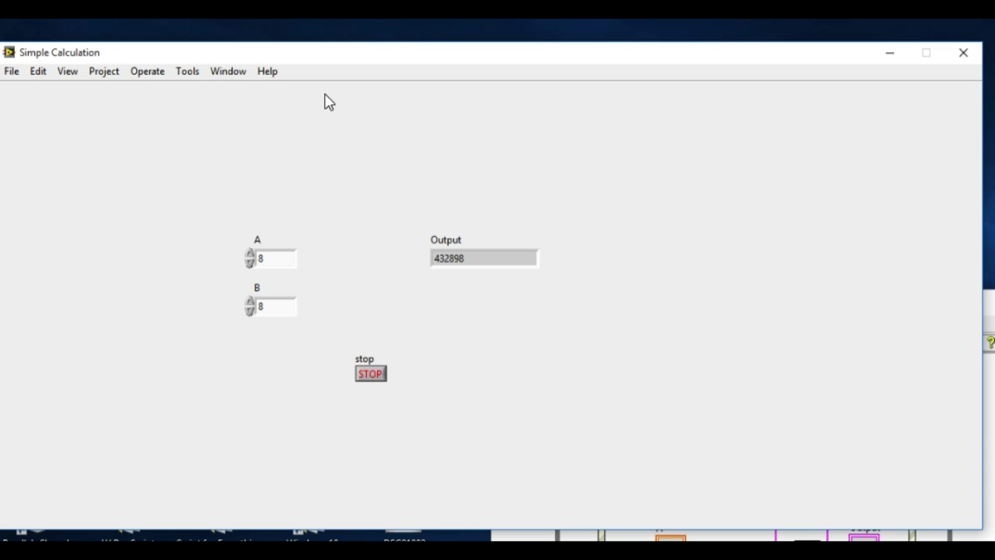
{"action": "left_click", "coordinate": [371, 374]}
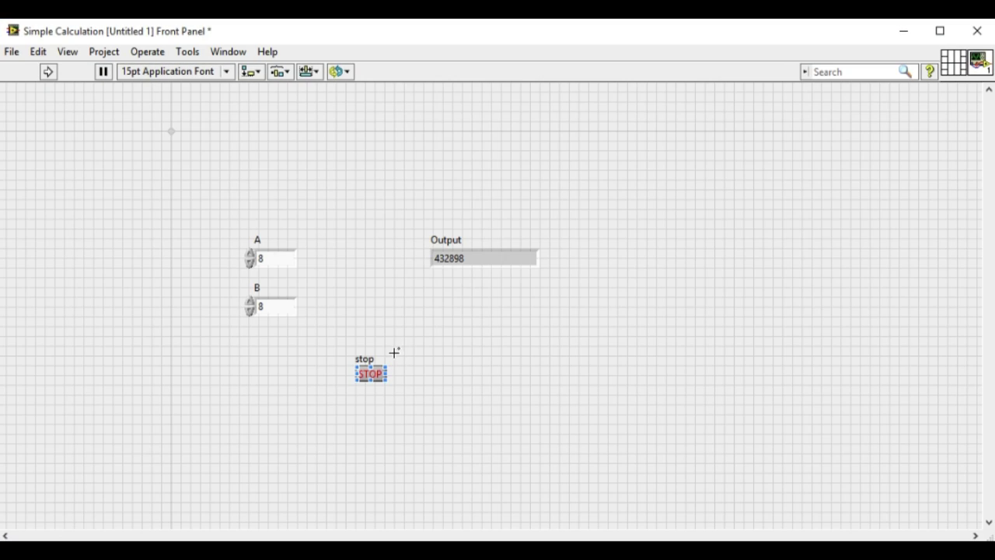
{"action": "left_click", "coordinate": [165, 112]}
Switch the window appearance to Dialog, then run the VI and stop it
{"action": "key", "text": "ctrl+i"}
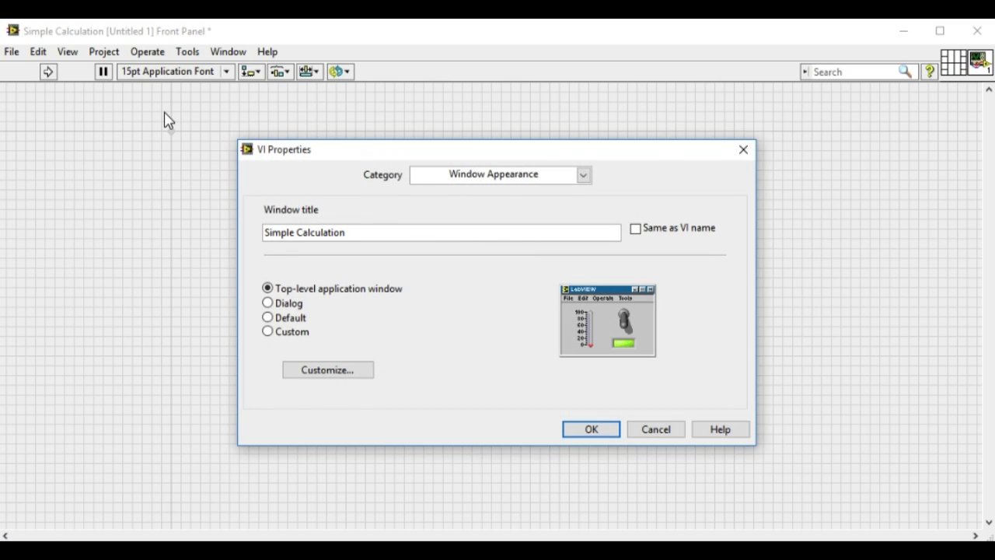
{"action": "left_click", "coordinate": [268, 305]}
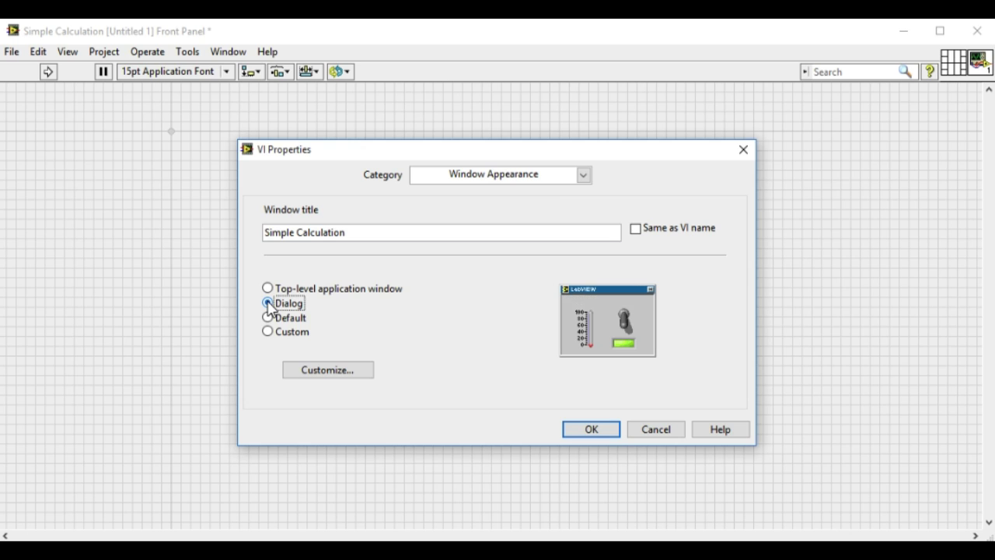
{"action": "left_click", "coordinate": [570, 430]}
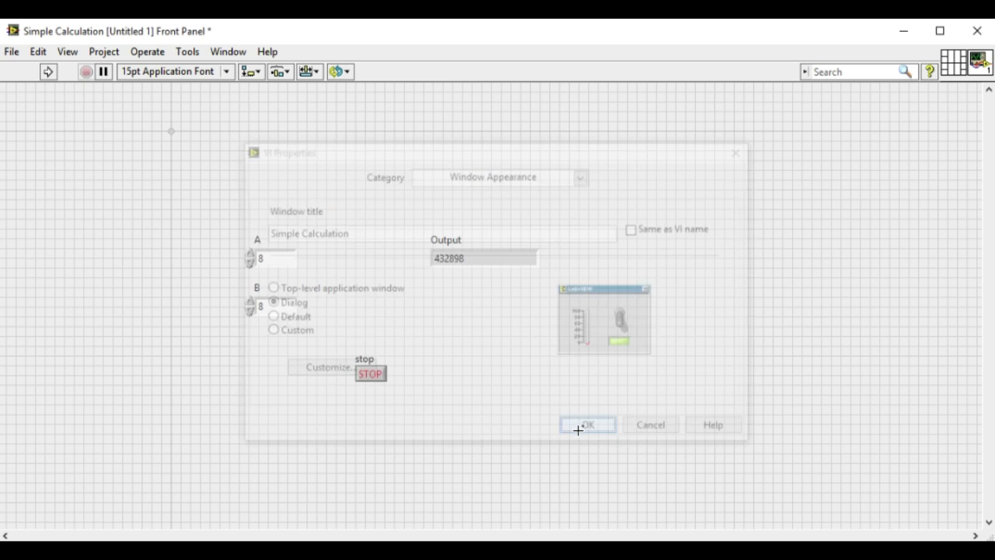
{"action": "left_click", "coordinate": [47, 73]}
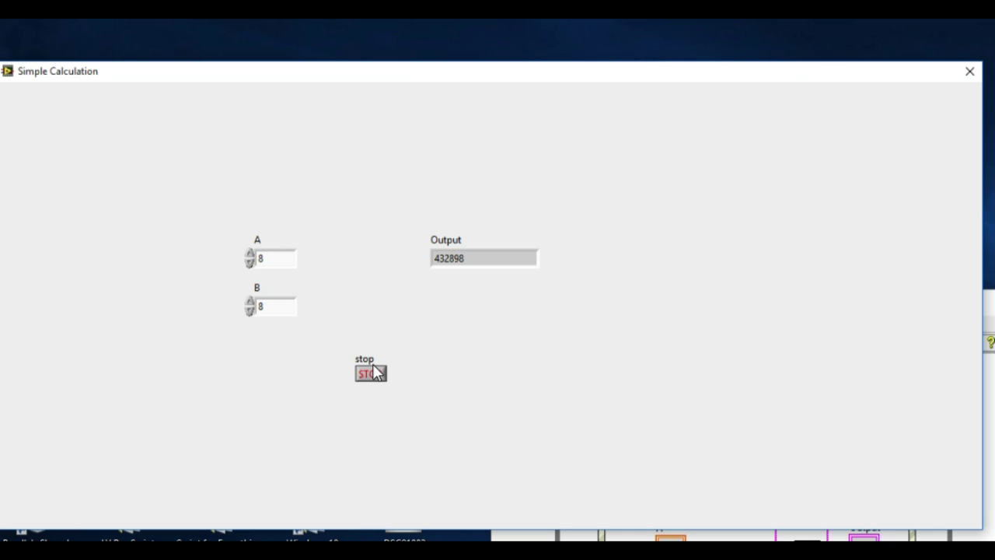
{"action": "left_click", "coordinate": [370, 374]}
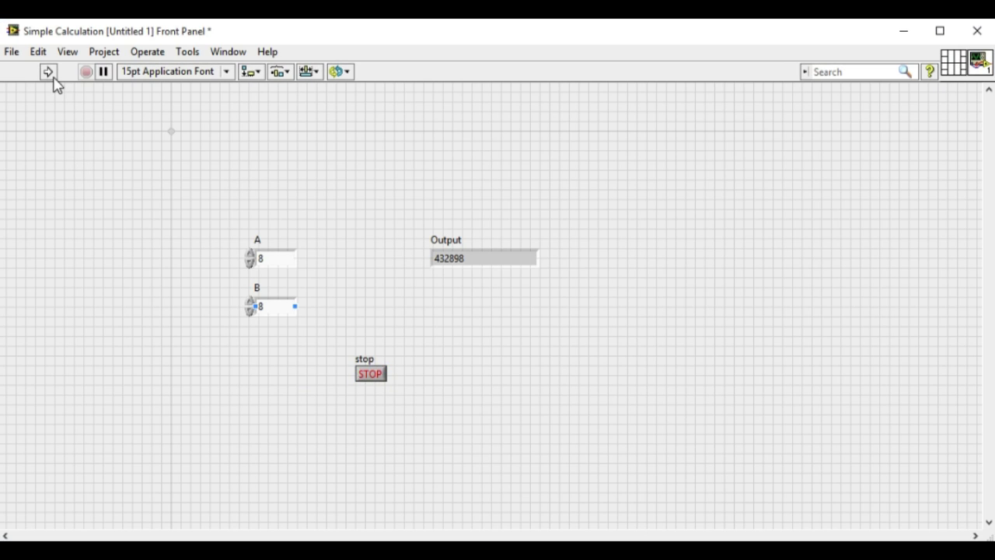
Set the window appearance to Default, then run the VI and stop it
{"action": "left_click", "coordinate": [51, 78]}
{"action": "key", "text": "ctrl+i"}
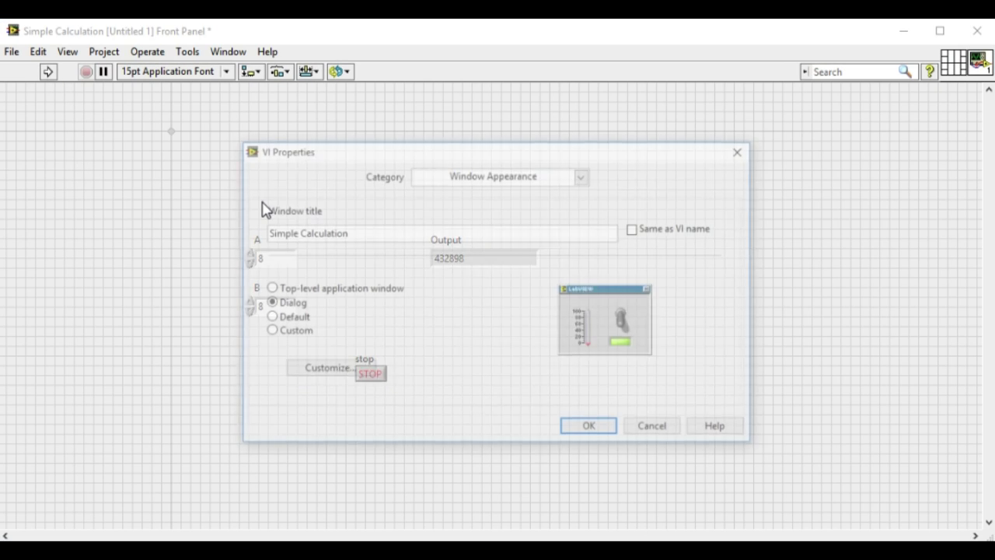
{"action": "left_click", "coordinate": [290, 318]}
{"action": "left_click", "coordinate": [591, 430]}
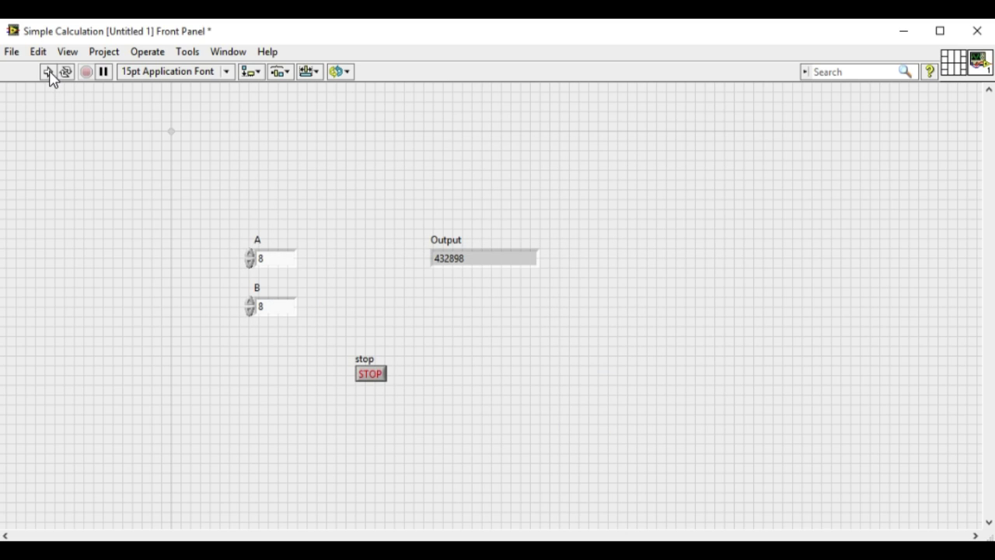
{"action": "left_click", "coordinate": [48, 71]}
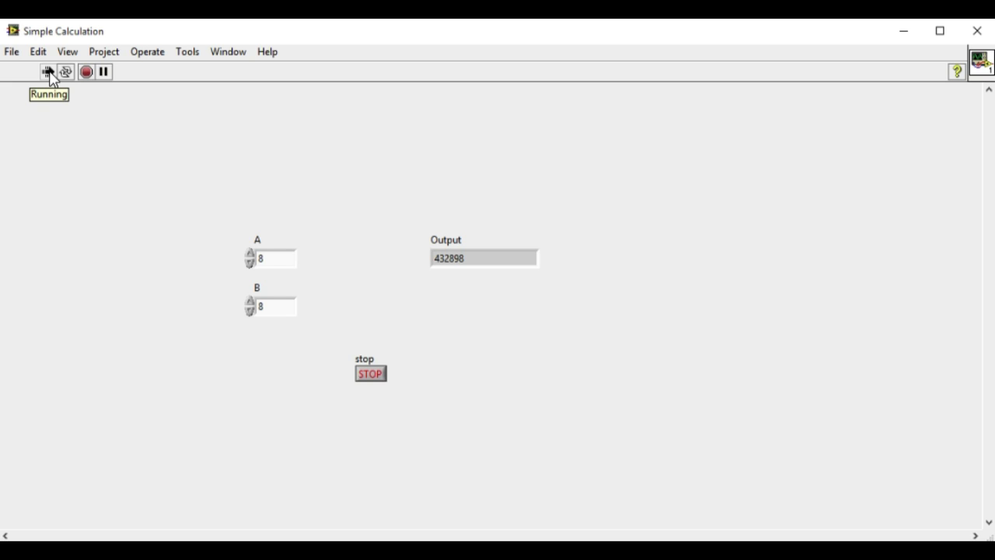
{"action": "left_click", "coordinate": [369, 374]}
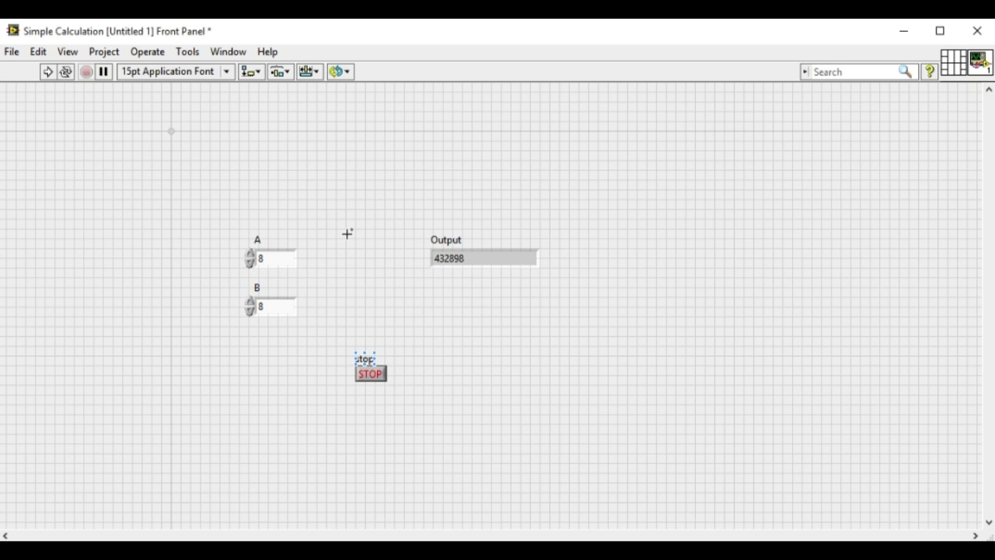
Look at the Custom window appearance options in VI Properties and cancel without changes
{"action": "key", "text": "ctrl+i"}
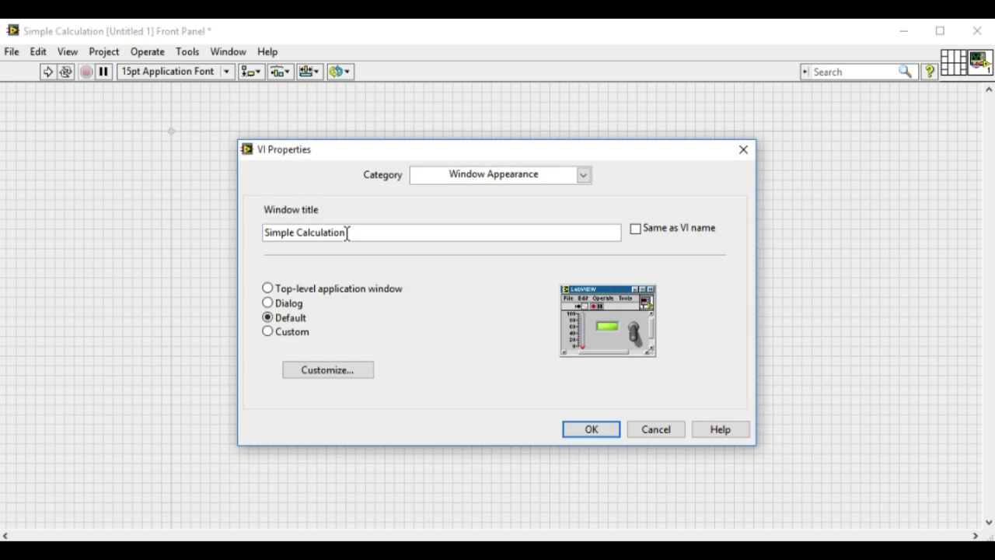
{"action": "left_click", "coordinate": [294, 333]}
{"action": "left_click", "coordinate": [322, 370]}
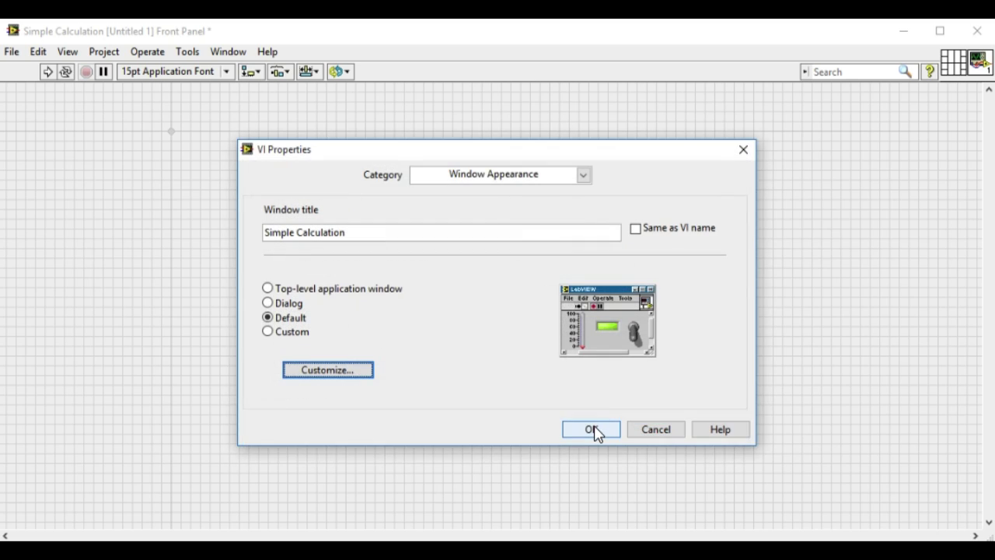
{"action": "left_click", "coordinate": [645, 434]}
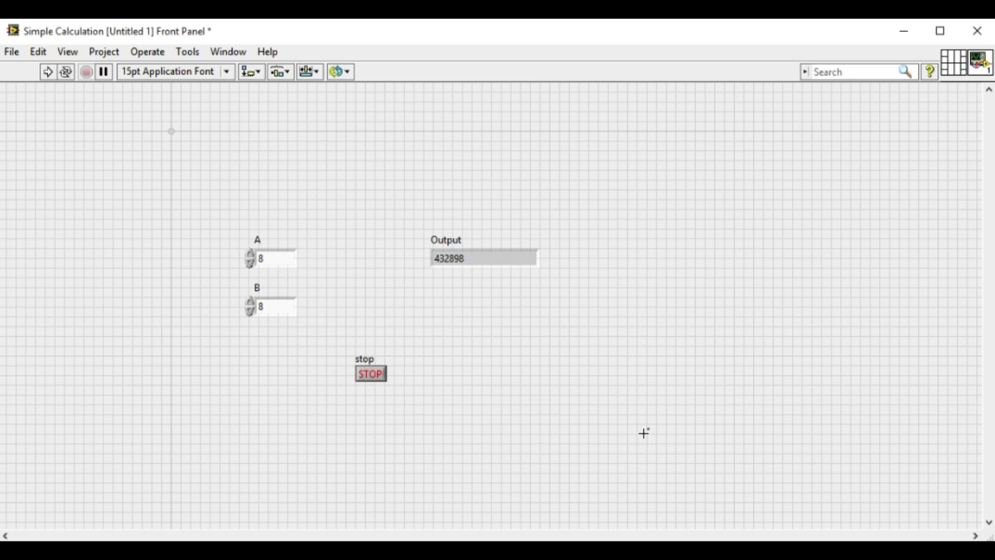